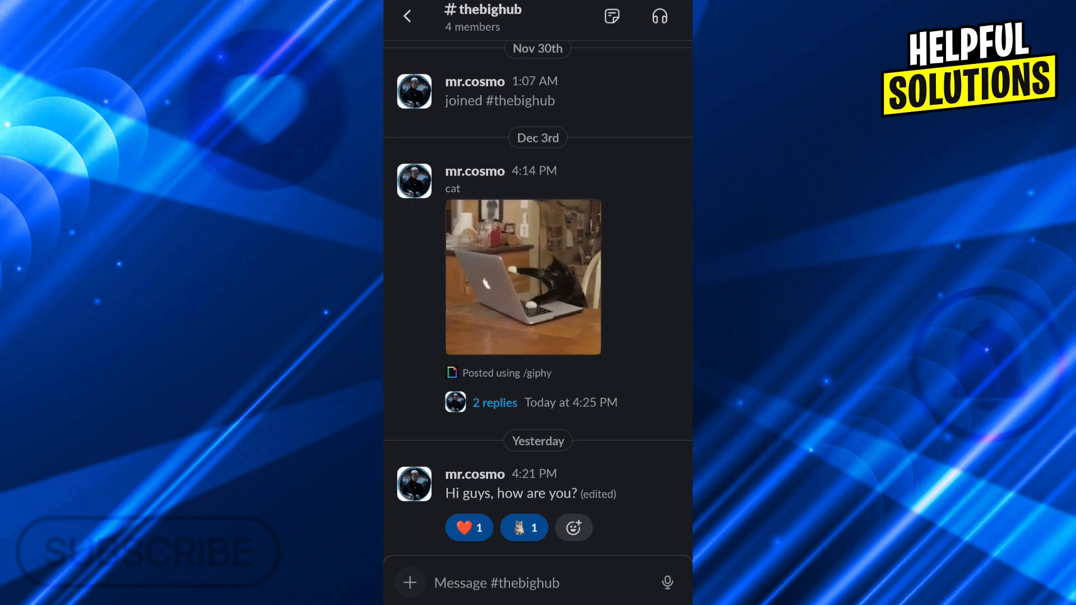
# Return to the workspace home and enter the #thebighub channel
pyautogui.click(408, 16)
pyautogui.moveTo(550, 303); pyautogui.dragTo(550, 336)
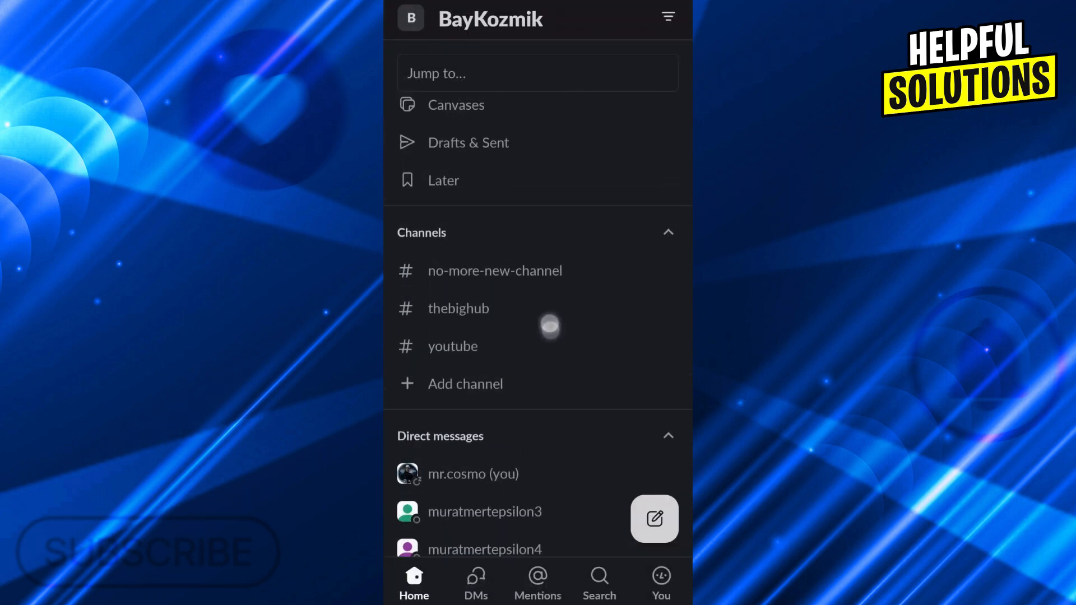
pyautogui.scroll(2, 591, 237)
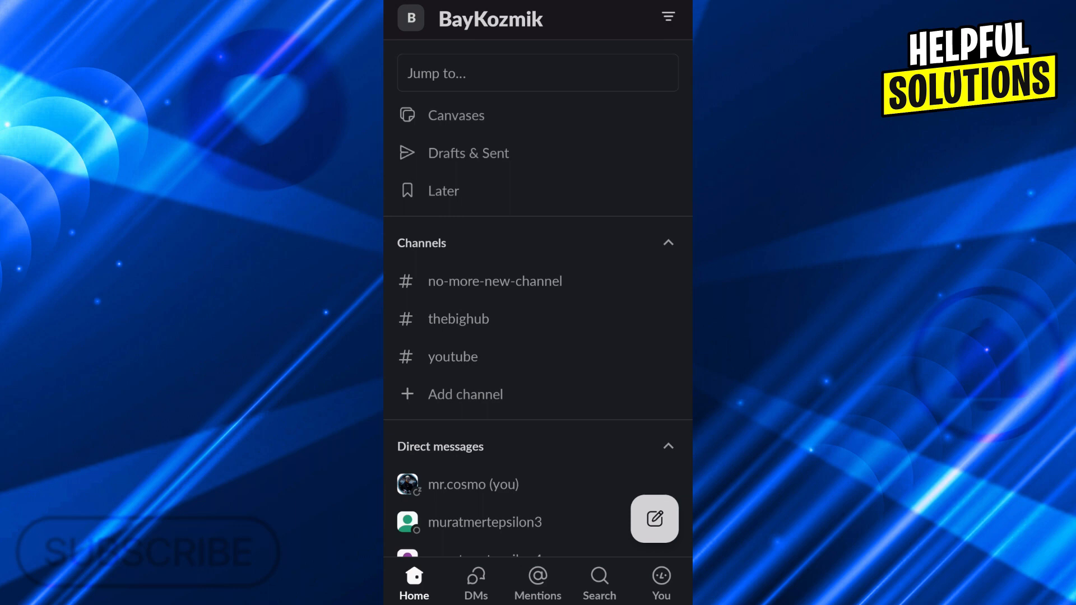
pyautogui.click(512, 319)
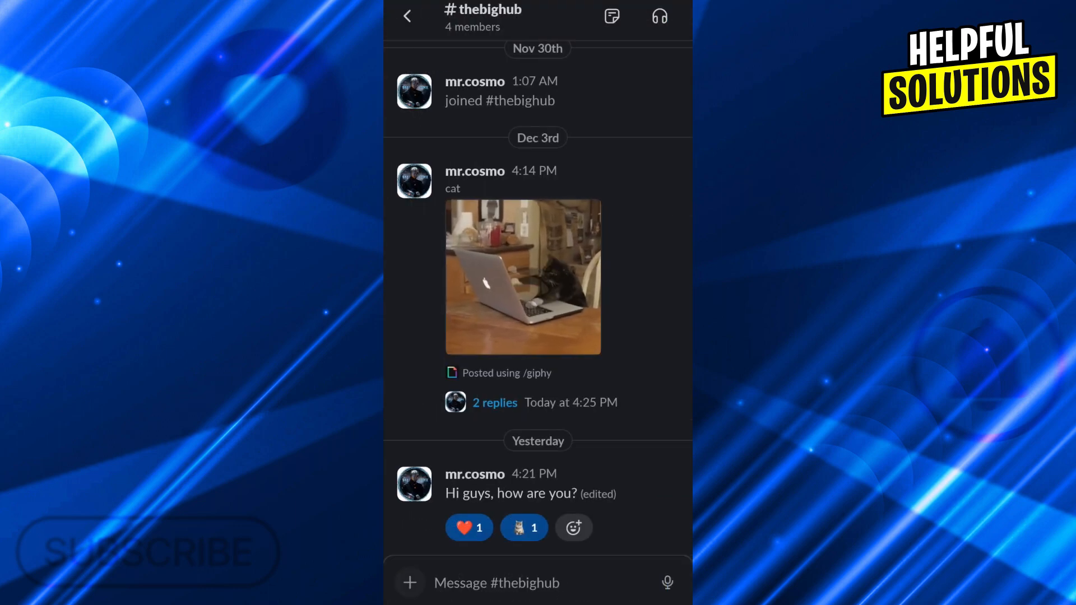
# Draft "How is @" in the #thebighub message box, bringing up mention suggestions
pyautogui.click(495, 582)
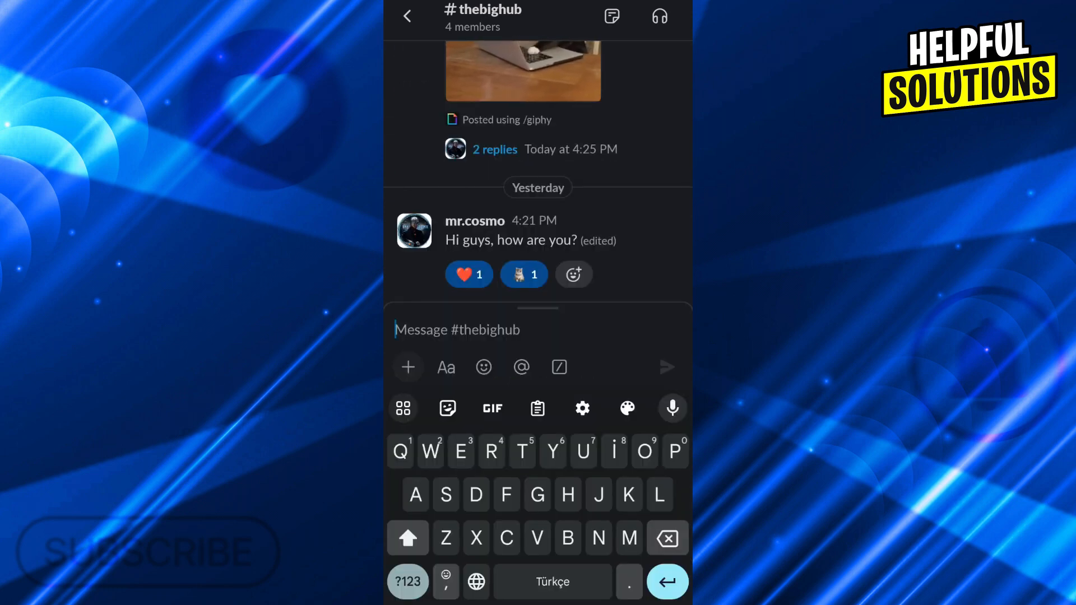
pyautogui.write('How is')
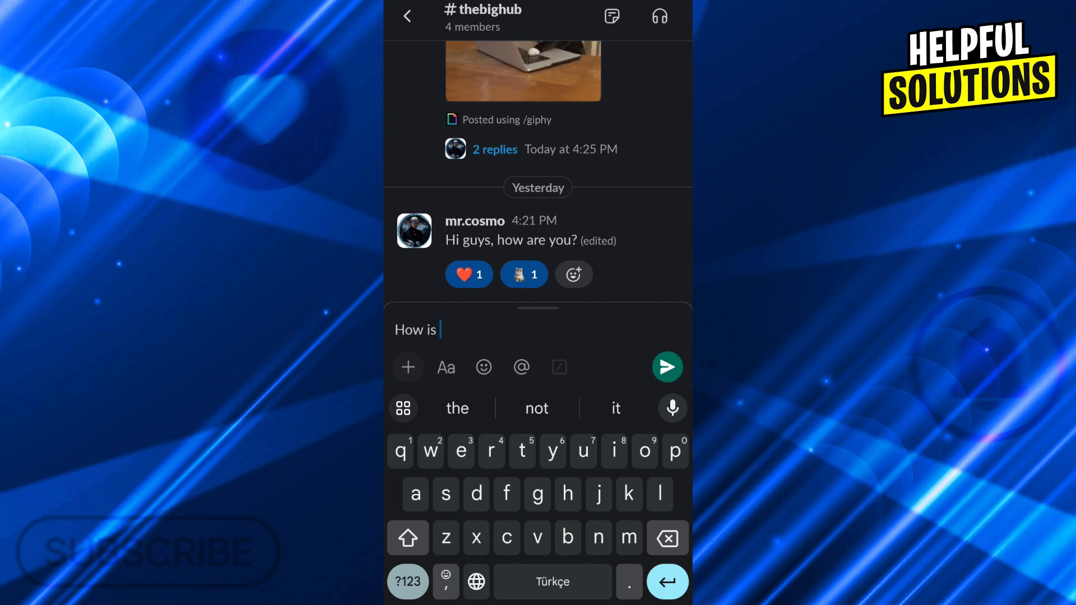
pyautogui.click(521, 366)
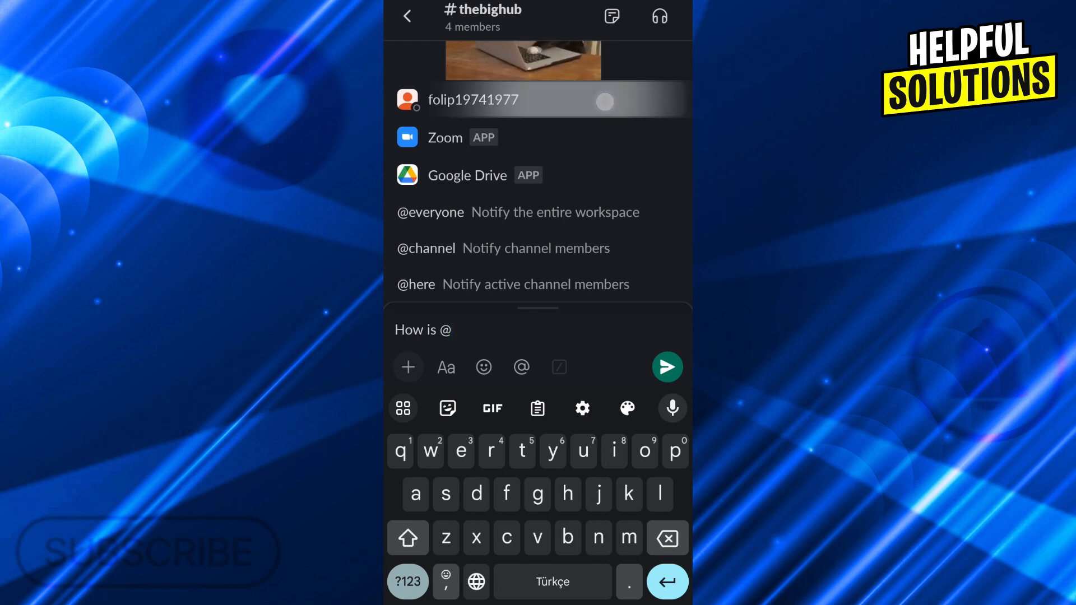
pyautogui.click(538, 100)
pyautogui.click(407, 583)
pyautogui.click(630, 493)
pyautogui.click(668, 366)
pyautogui.click(576, 282)
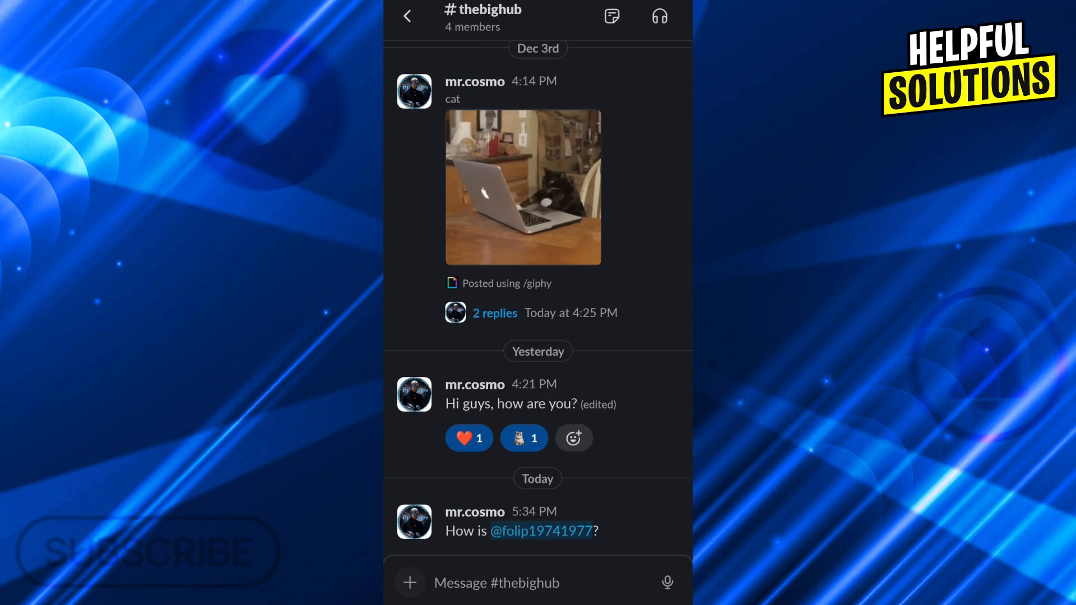
# Start a second draft "How is @", retyping the mention character after a slip
pyautogui.click(497, 583)
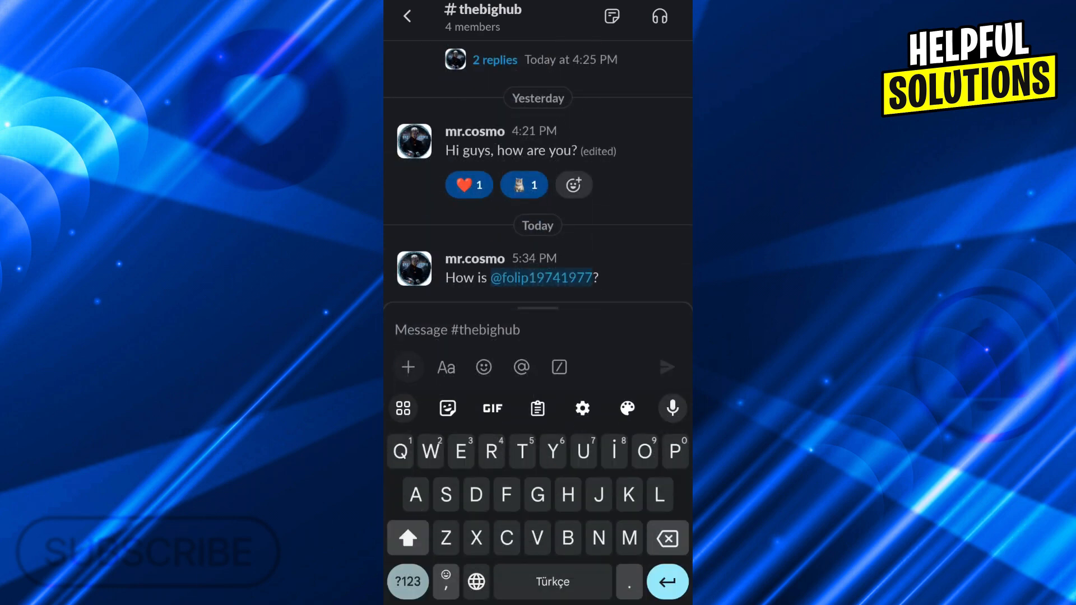
pyautogui.write('How is')
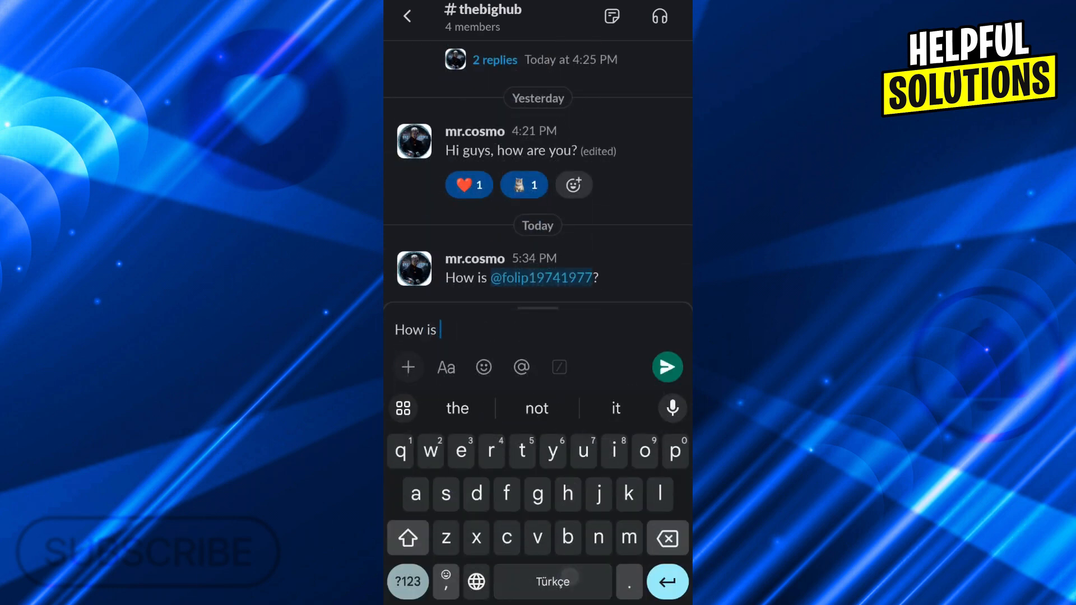
pyautogui.click(408, 582)
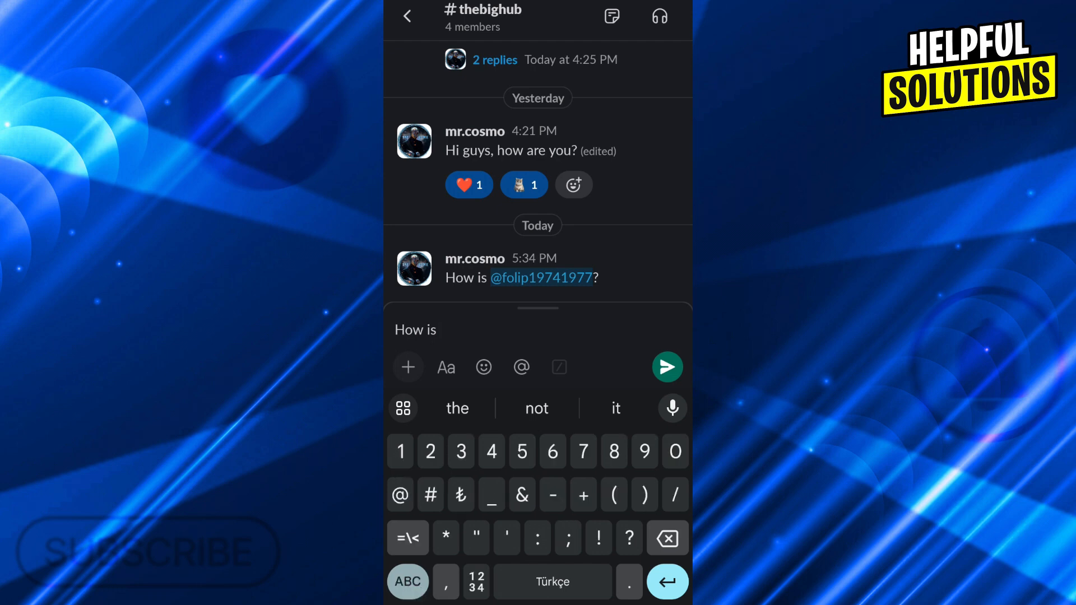
pyautogui.write('@')
pyautogui.press('BackSpace')
pyautogui.write('@')
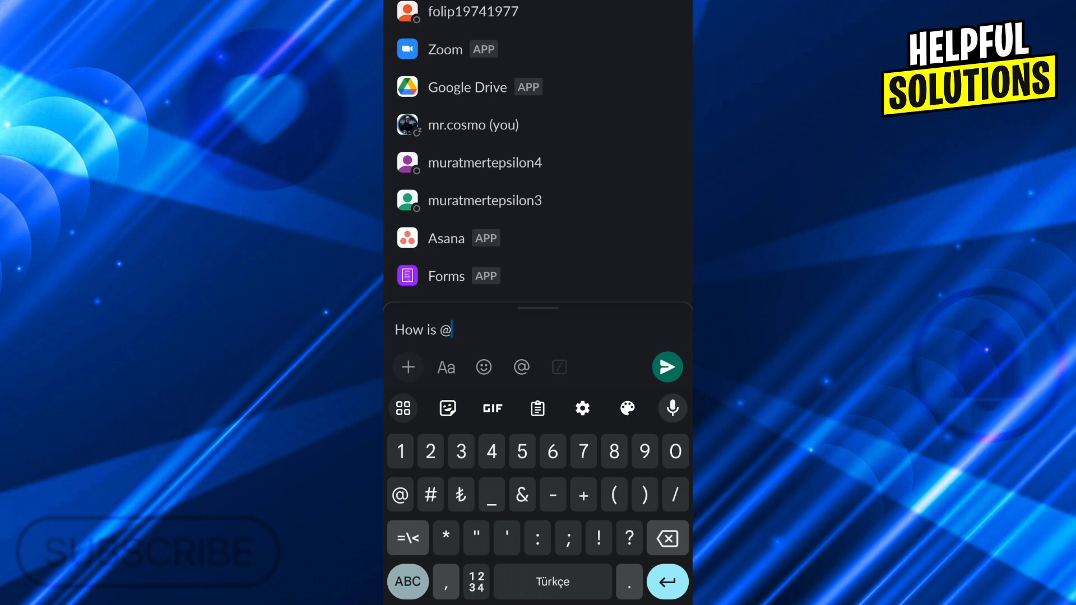
pyautogui.moveTo(619, 252); pyautogui.dragTo(619, 76)
pyautogui.scroll(5, 538, 151)
pyautogui.click(472, 11)
pyautogui.click(408, 582)
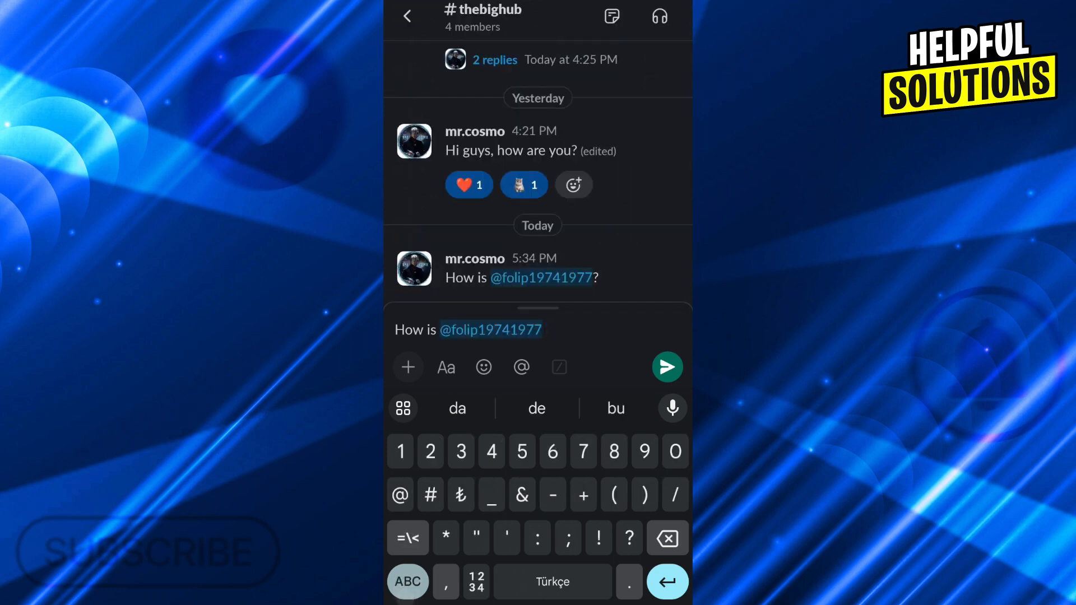
pyautogui.click(629, 539)
pyautogui.click(667, 367)
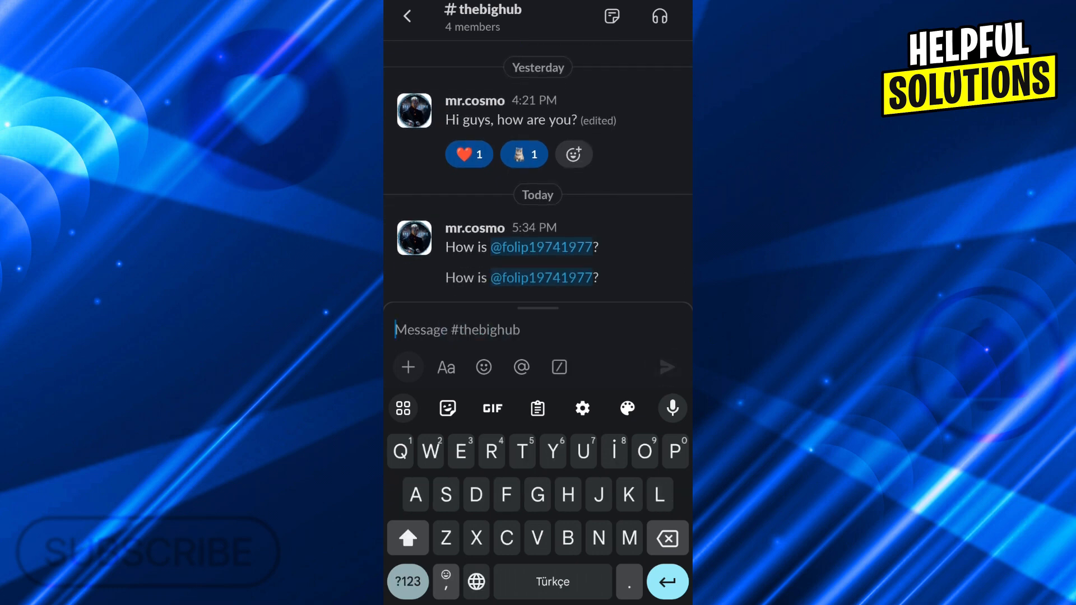